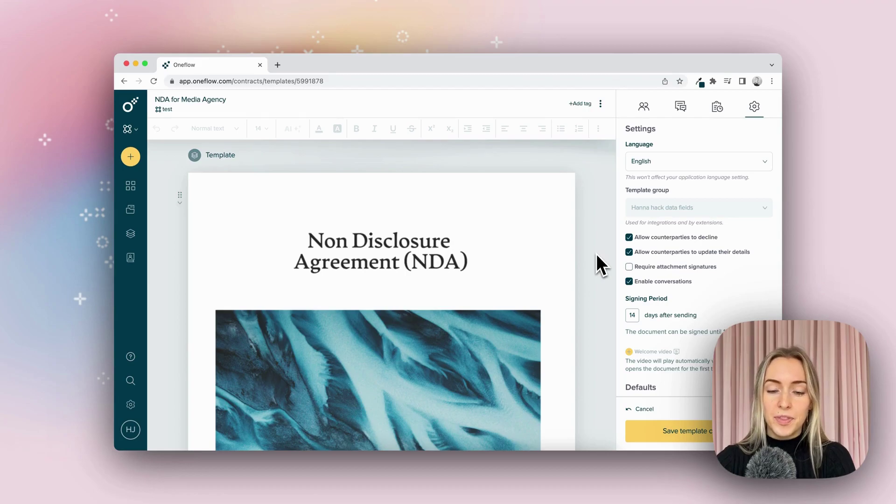
scroll(596, 254, "down", 5)
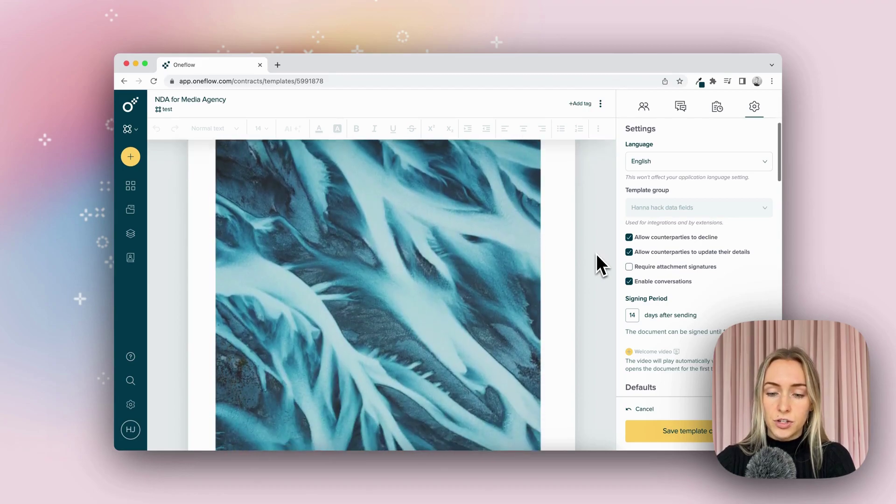
scroll(596, 254, "down", 6)
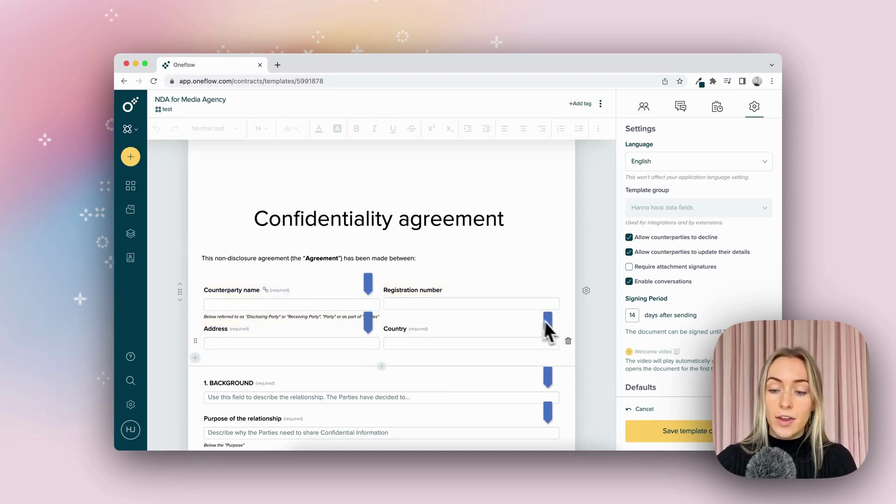
scroll(587, 325, "down", 10)
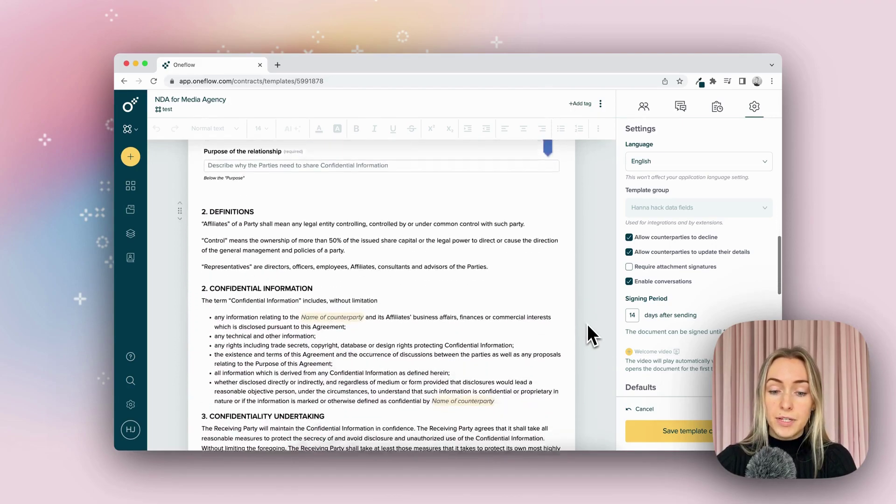
scroll(587, 324, "down", 2)
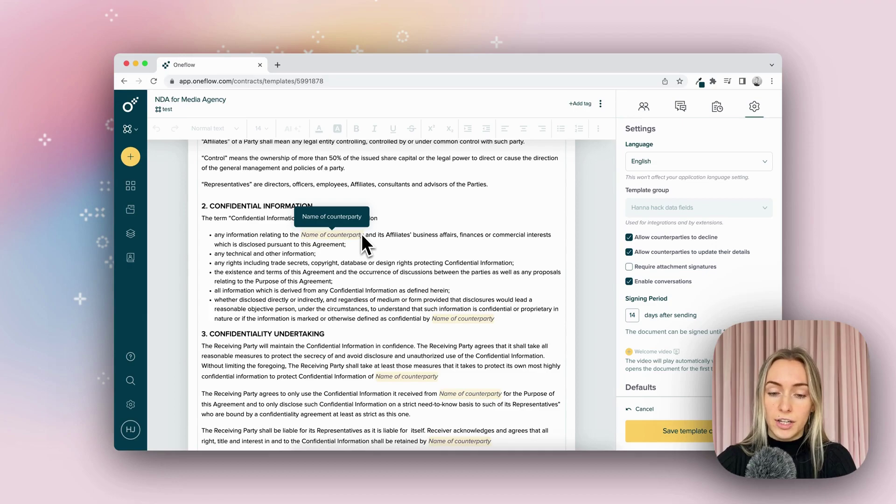
scroll(362, 236, "down", 15)
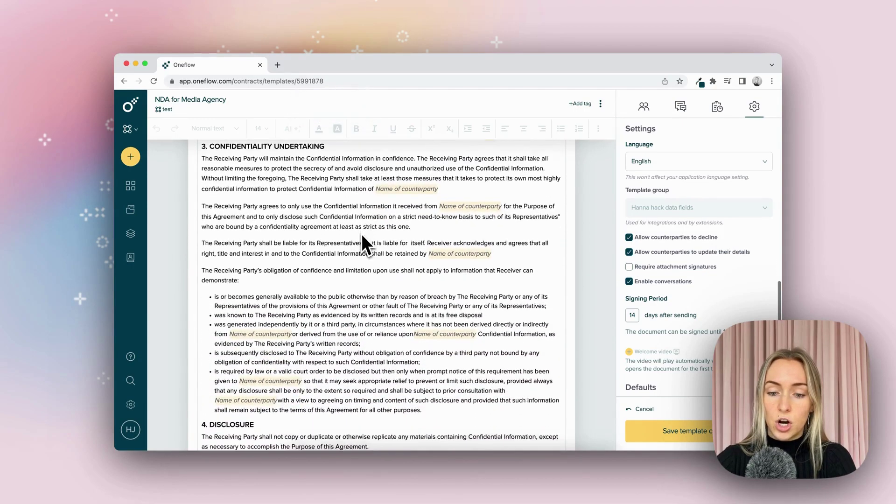
scroll(362, 235, "down", 20)
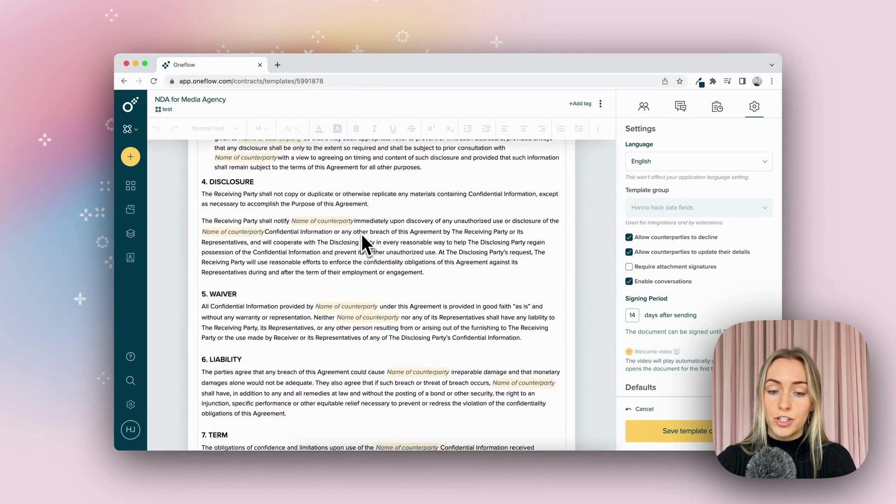
scroll(363, 235, "down", 20)
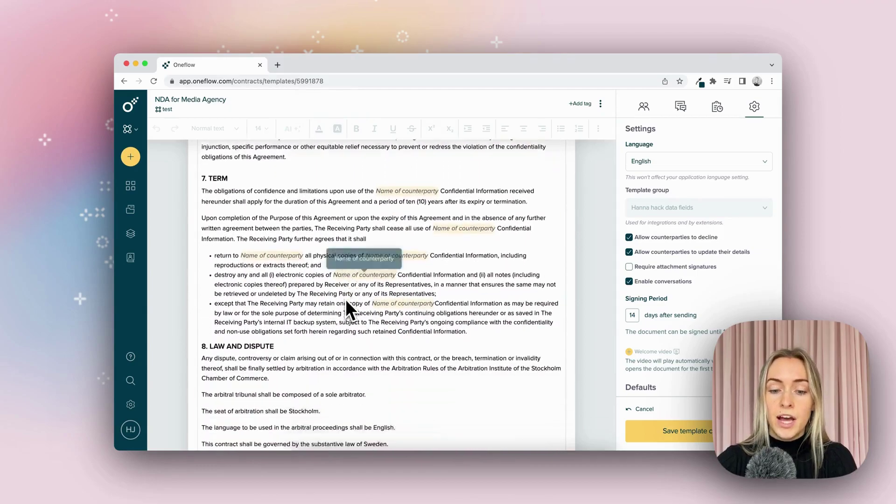
scroll(346, 302, "down", 6)
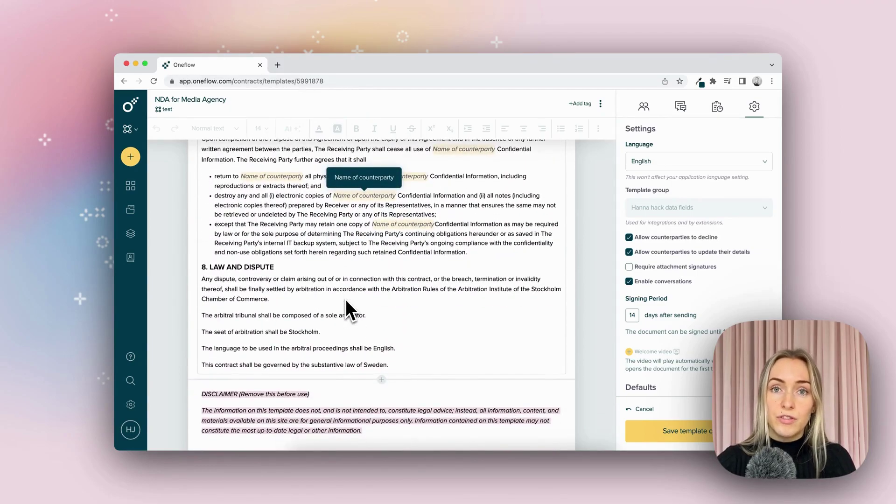
scroll(346, 303, "up", 20)
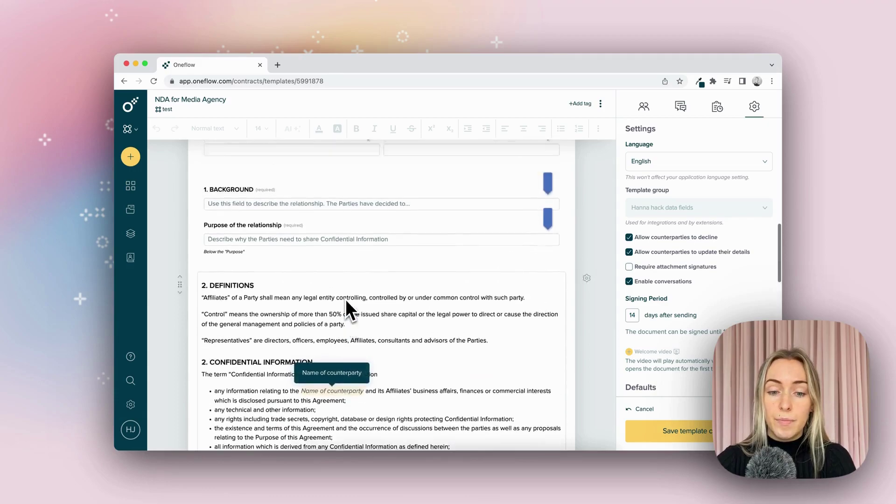
- Enter the counterparty's full name in the Counterparty name field and check it fills the contract clauses
left_click(345, 299)
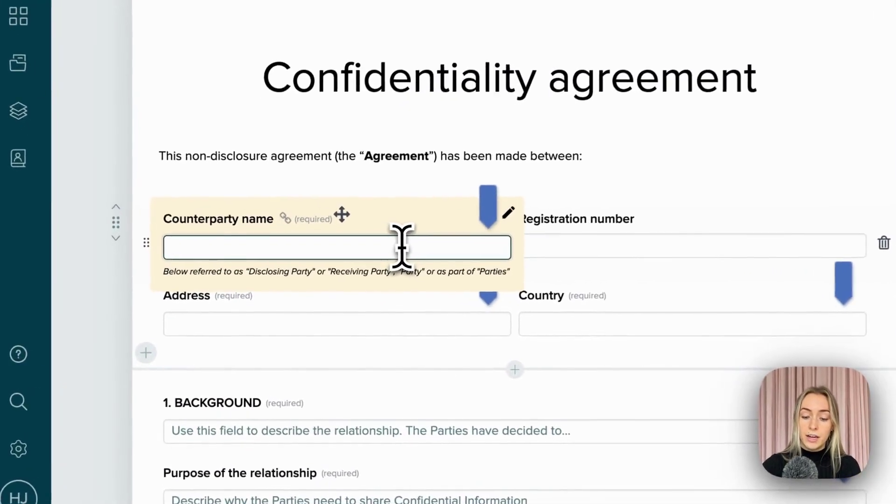
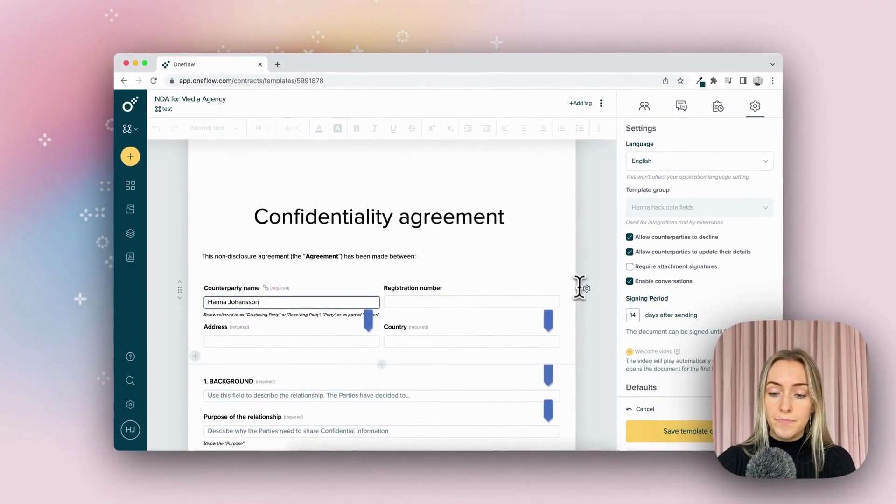
scroll(638, 291, "down", 10)
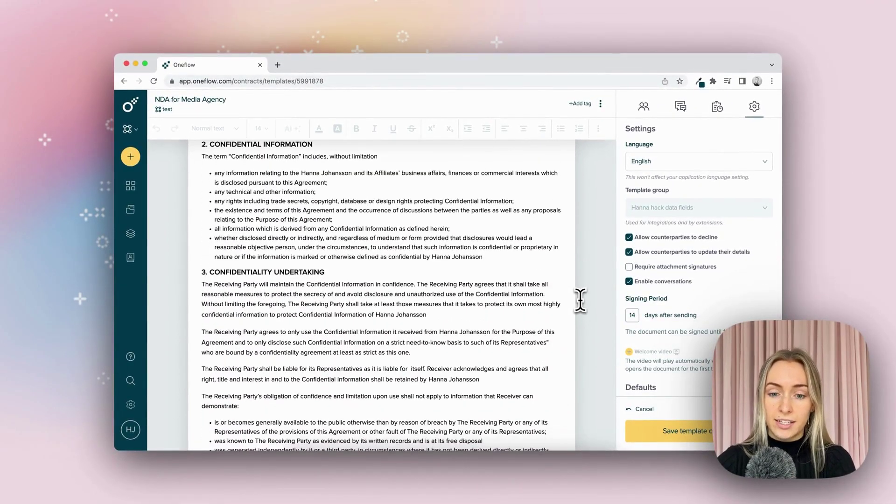
mouse_move(325, 176)
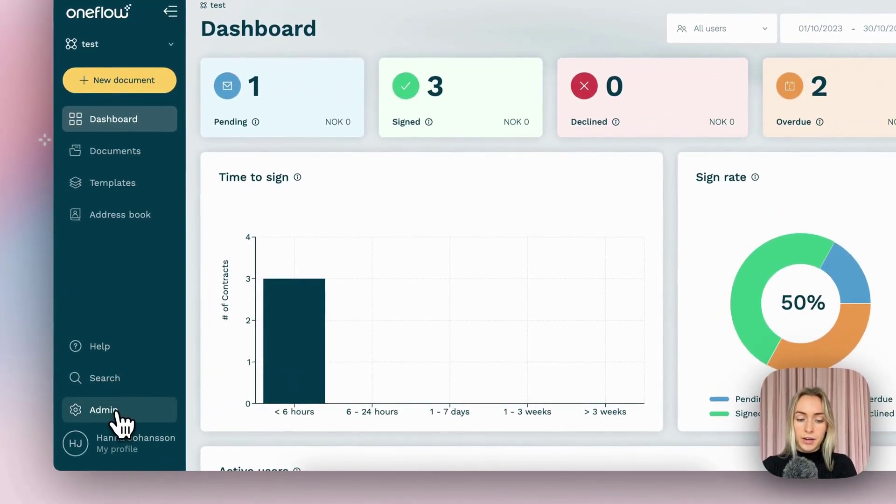
- Go to Admin > Extensions and open the Template groups extension
left_click(117, 412)
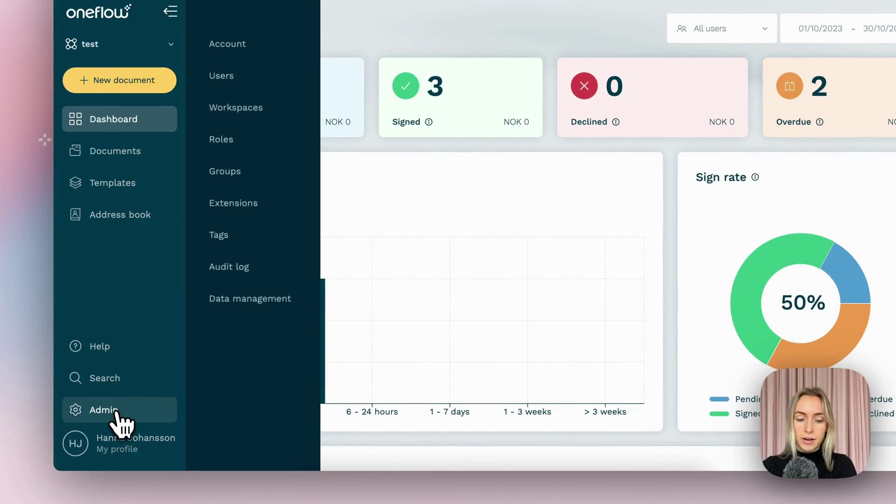
left_click(260, 201)
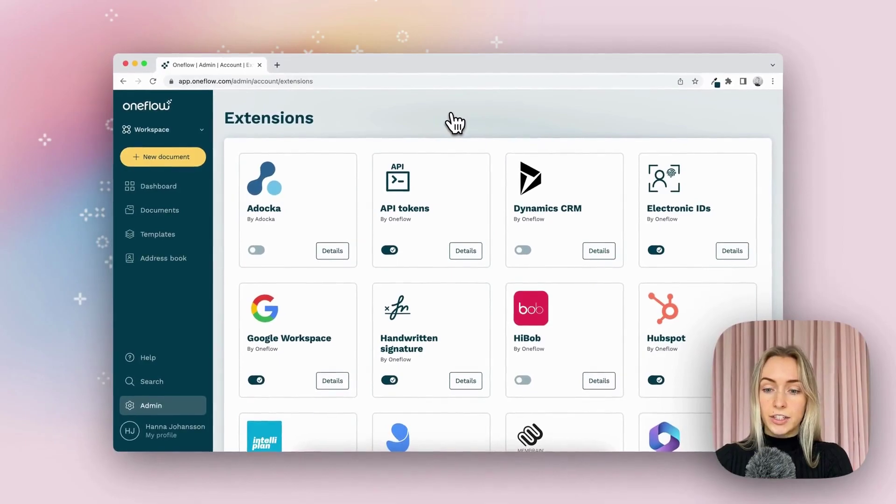
scroll(455, 121, "down", 11)
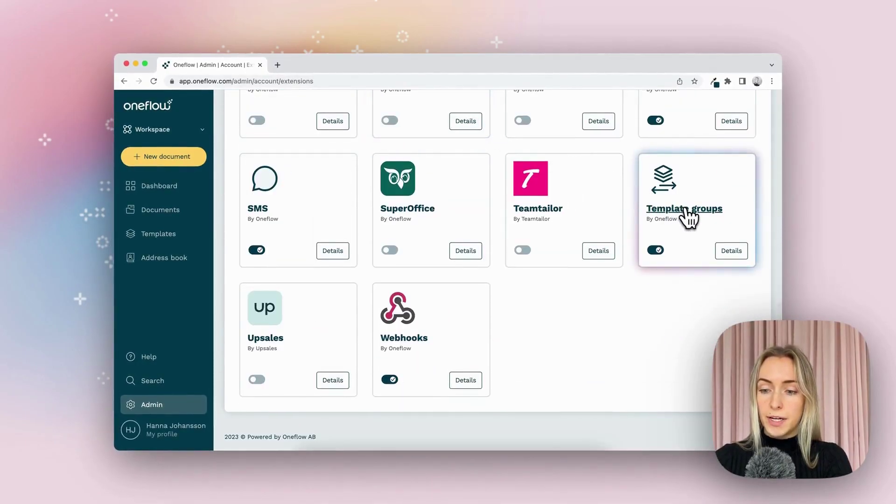
left_click(690, 216)
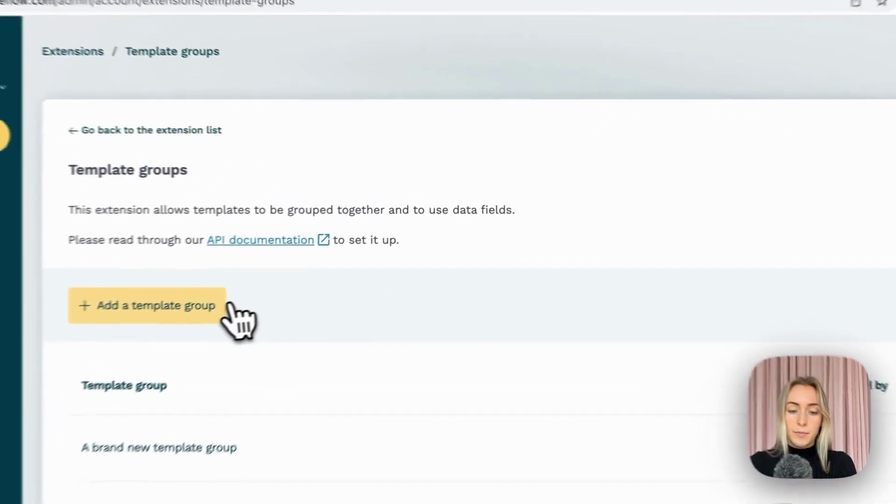
- Create the template group 'A brand new template group for this hack video' and open its details
left_click(313, 252)
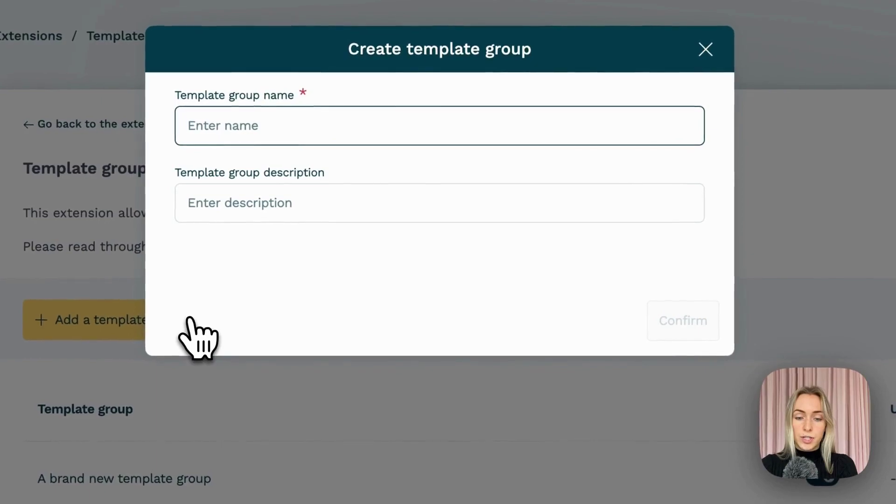
type("A")
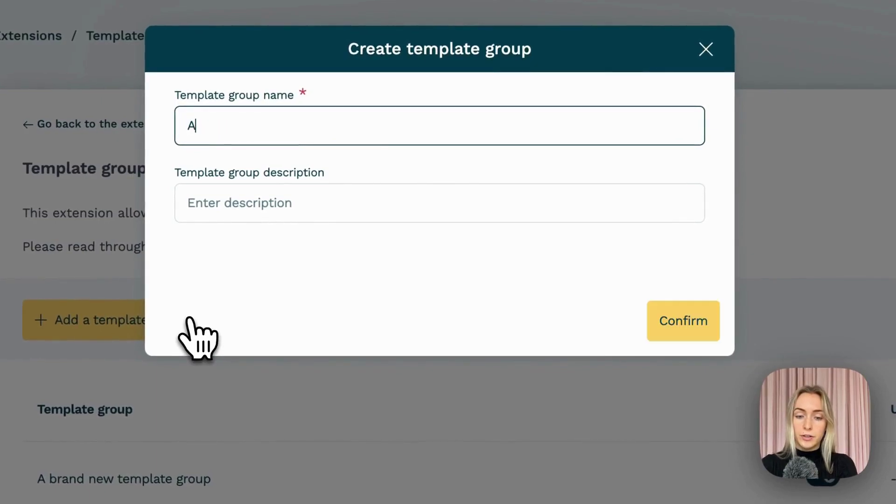
type(" brand new temp")
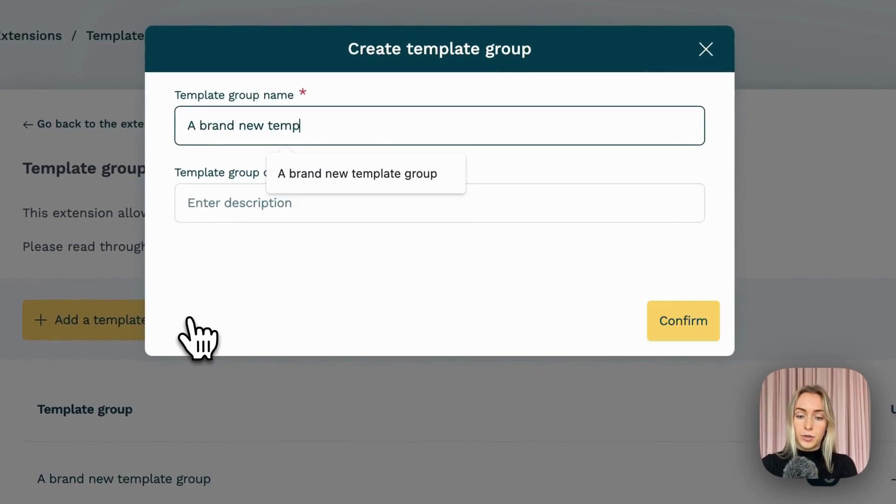
type("late group for ")
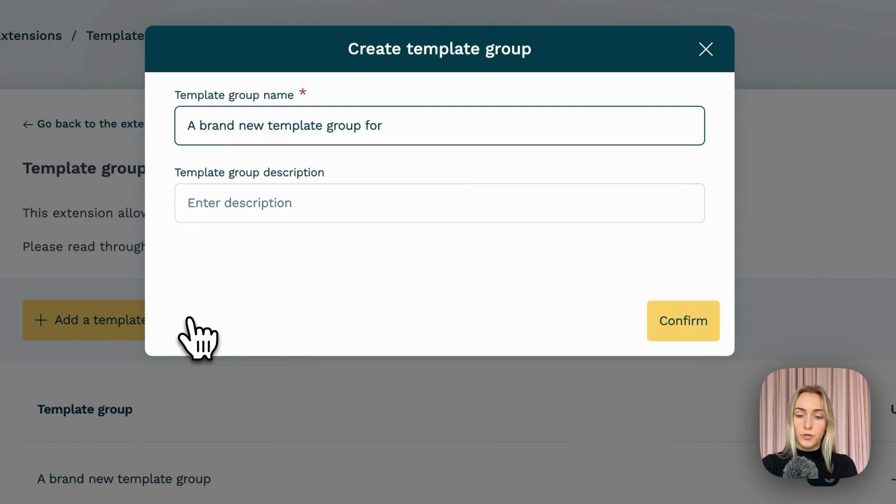
type("this hack video")
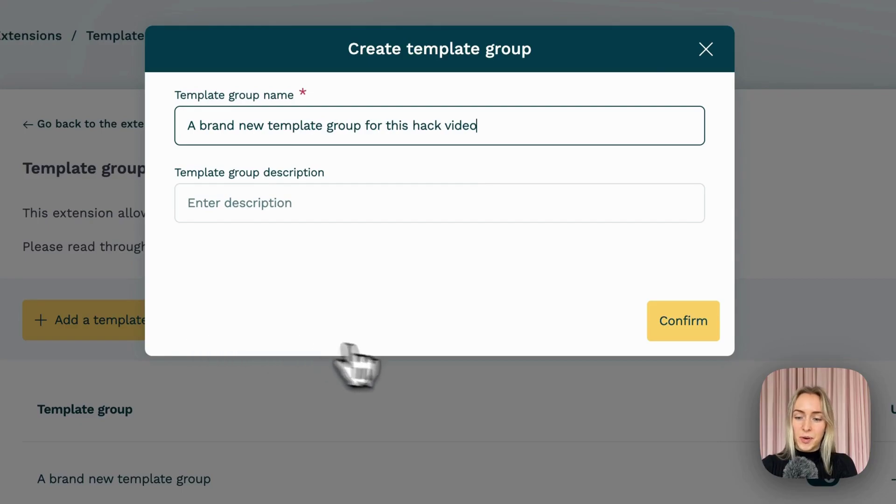
left_click(654, 326)
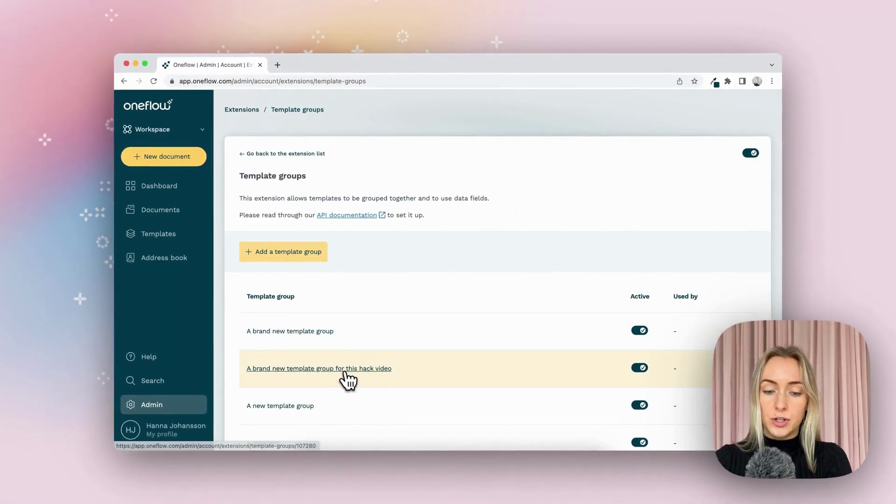
left_click(347, 369)
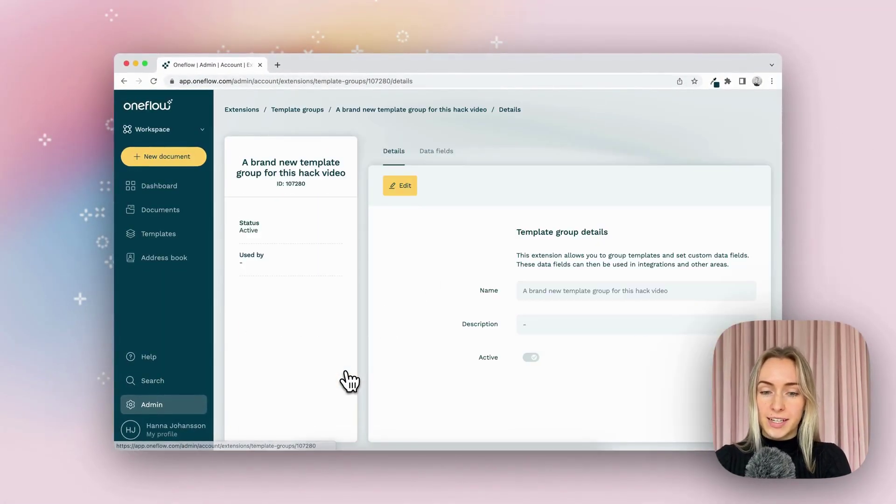
- Add a 'Name of counterparty' data field, external key name-of-counterparty, to the group
left_click(439, 153)
left_click(443, 187)
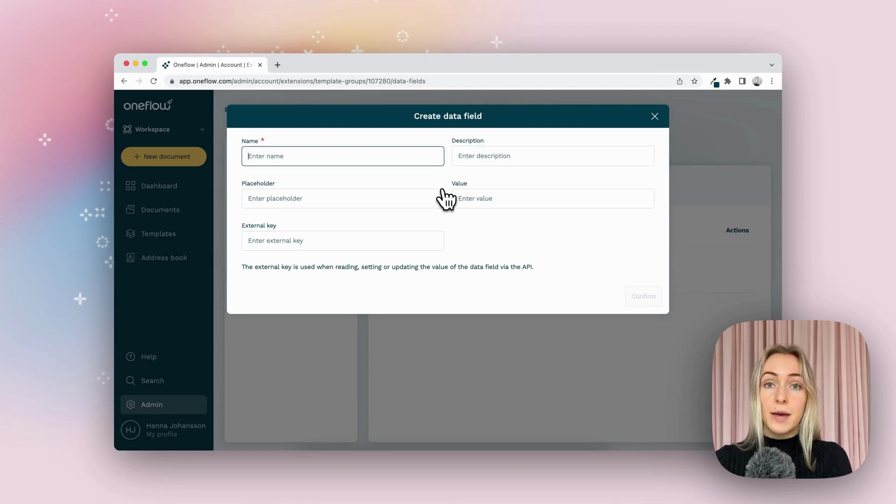
left_click(409, 154)
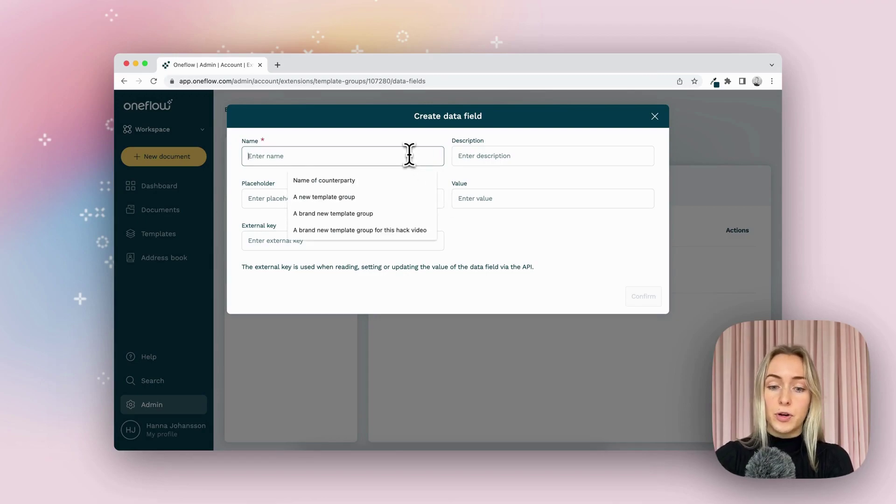
type("Name of counterparty")
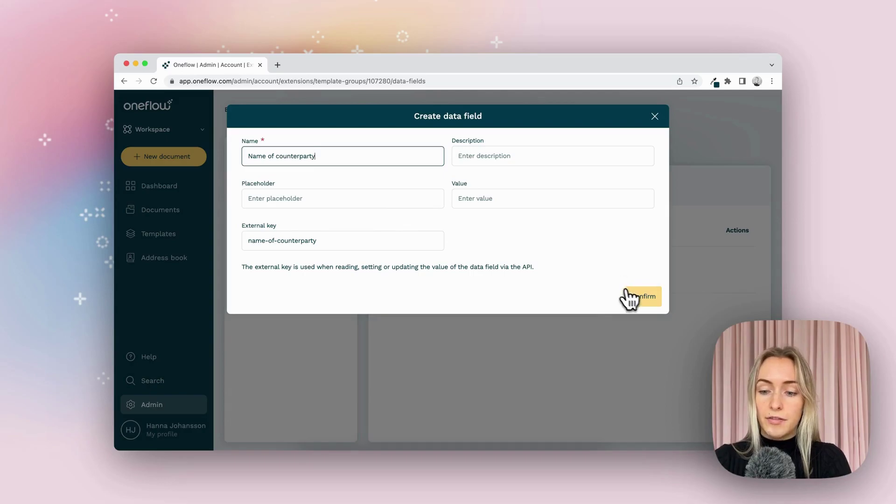
left_click(644, 297)
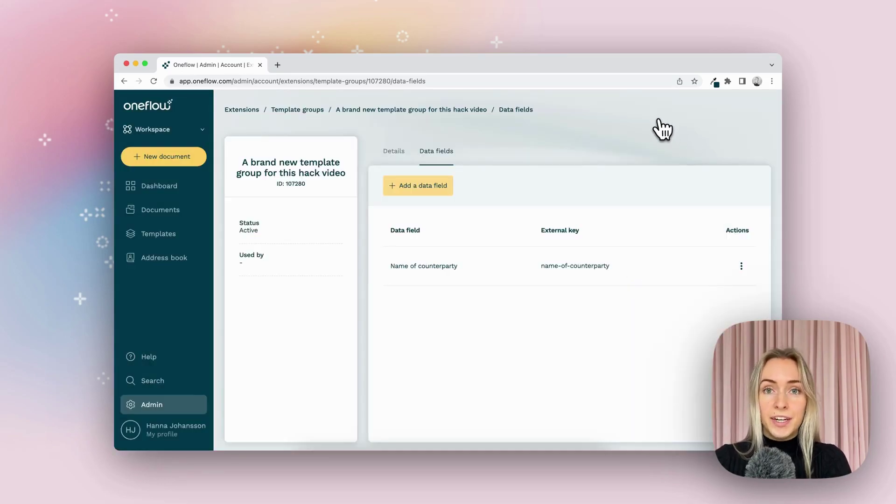
- Add another data field named 'Date' with external key date
left_click(431, 186)
type("Da")
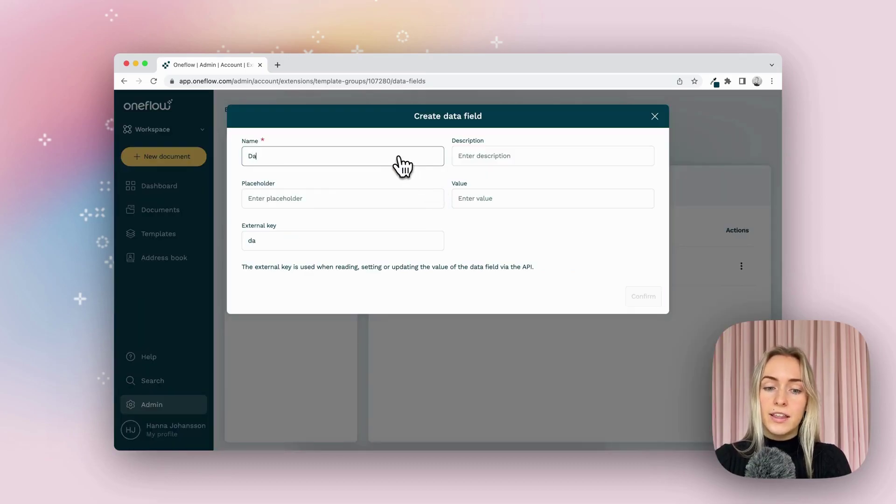
type("te")
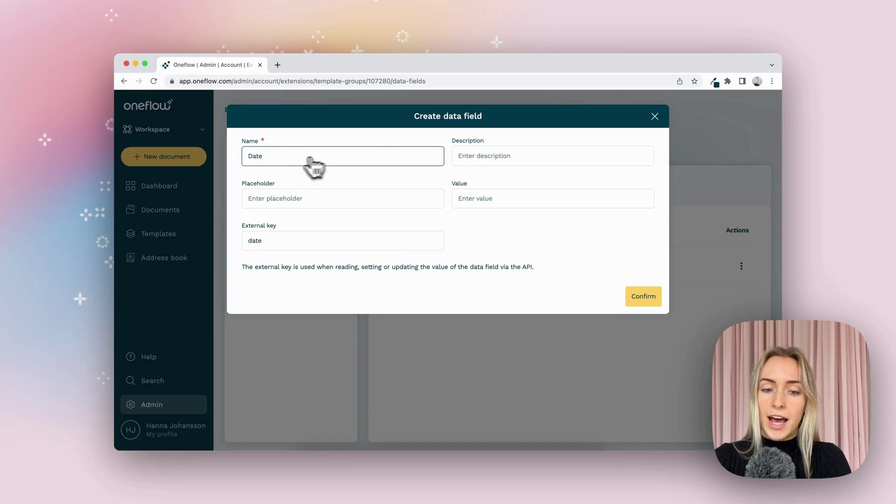
left_click(646, 296)
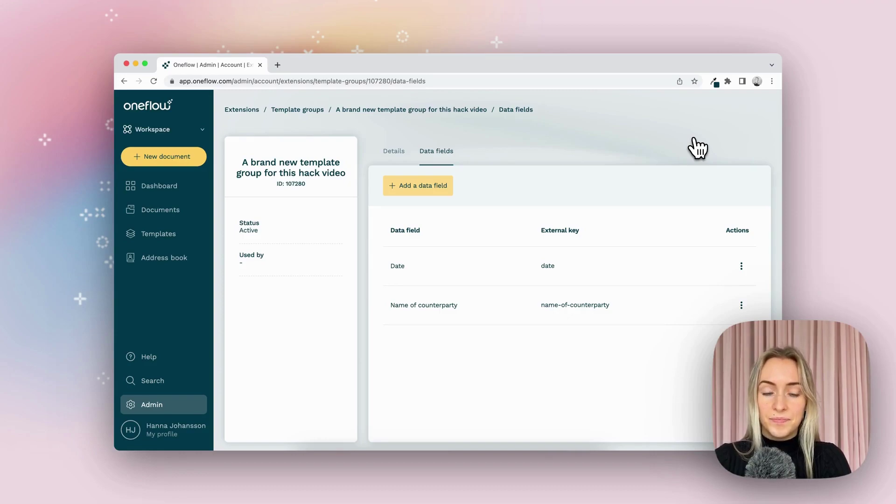
- Add the NDA for Media Agency template from the Template library and open it in the editor
left_click(186, 239)
left_click(357, 188)
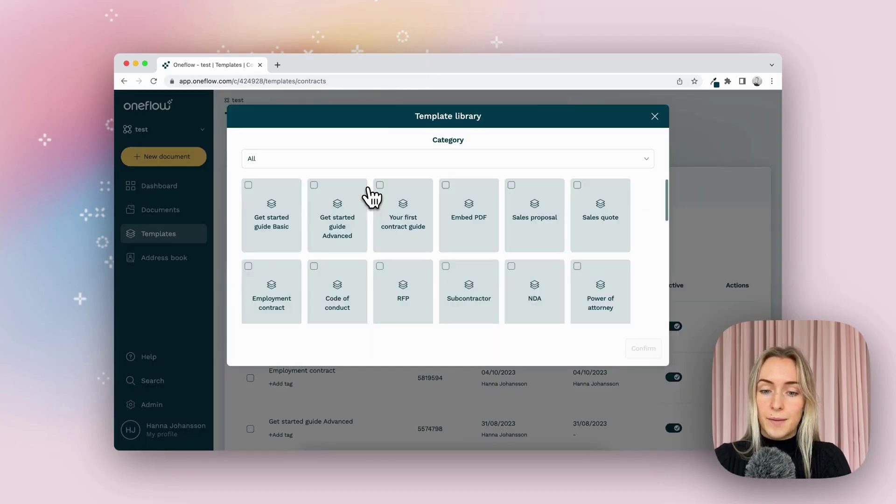
scroll(654, 246, "down", 2)
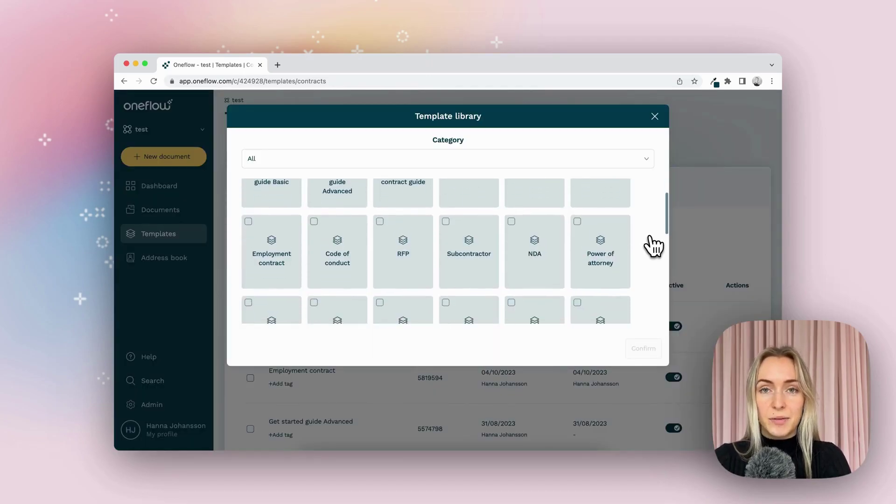
scroll(654, 246, "down", 5)
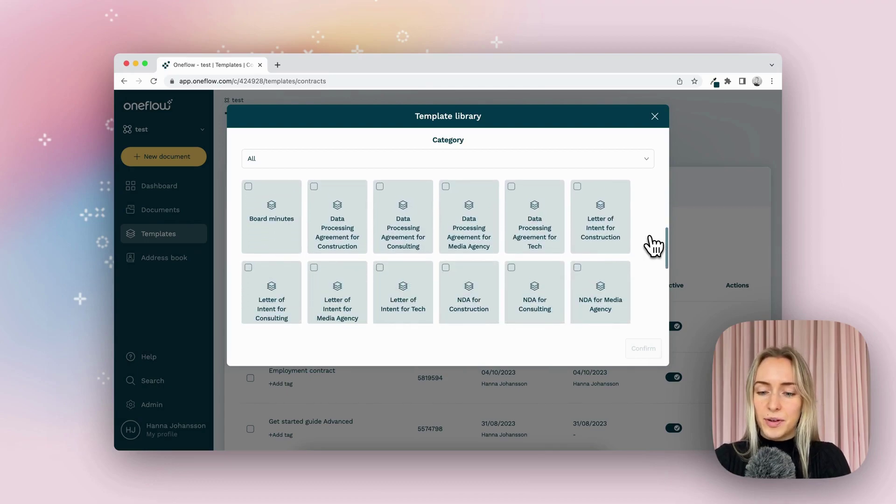
scroll(653, 246, "down", 3)
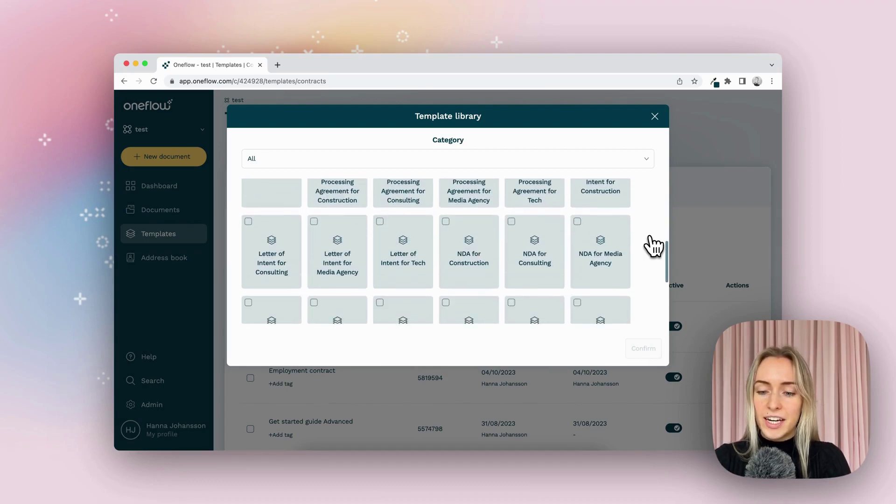
left_click(584, 251)
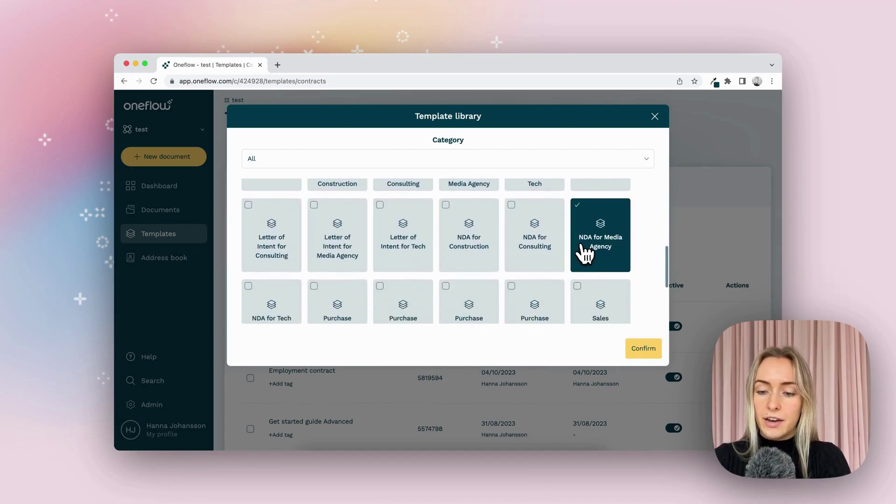
left_click(629, 348)
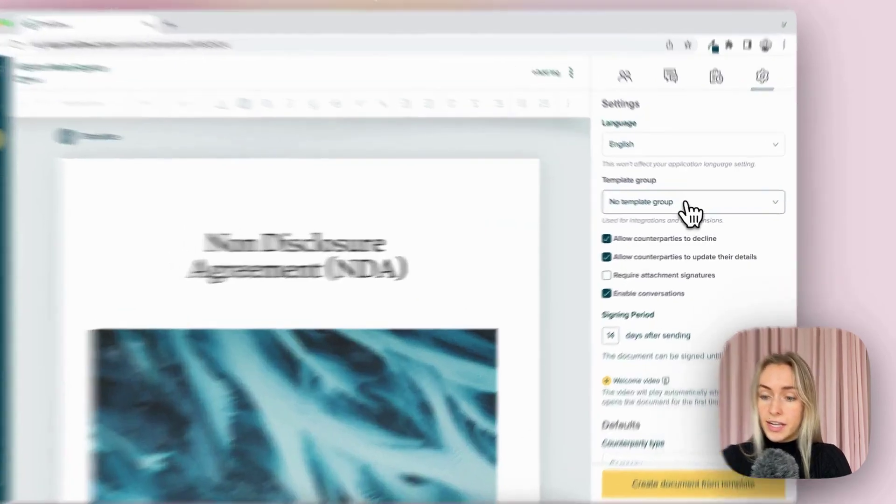
- Set the template's group to 'A brand new template group for this hack video'
left_click(694, 209)
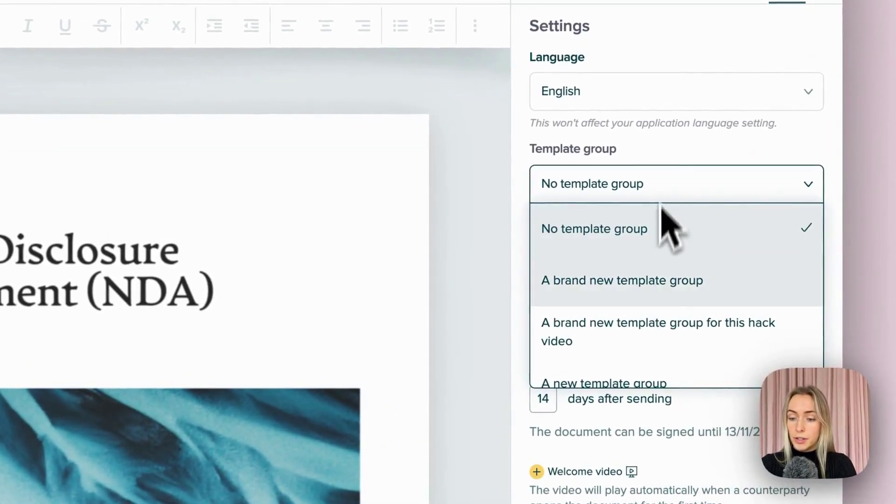
left_click(661, 332)
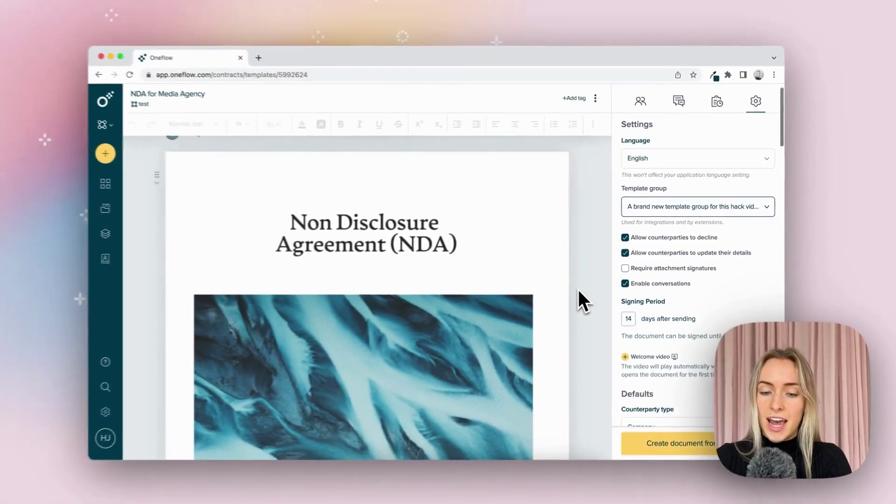
scroll(579, 291, "down", 5)
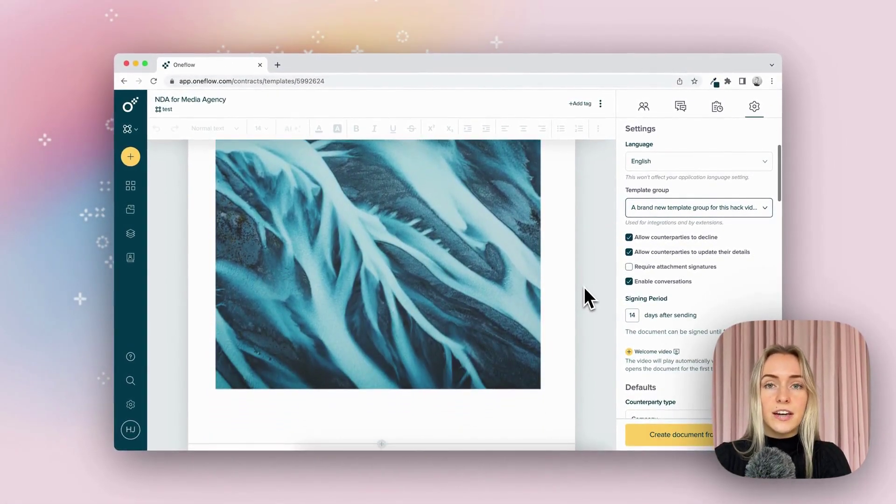
scroll(584, 287, "down", 6)
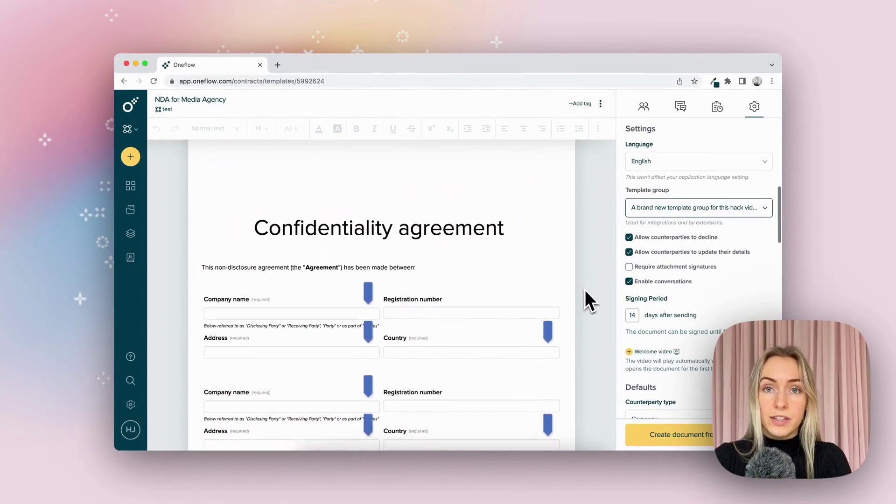
scroll(585, 290, "down", 5)
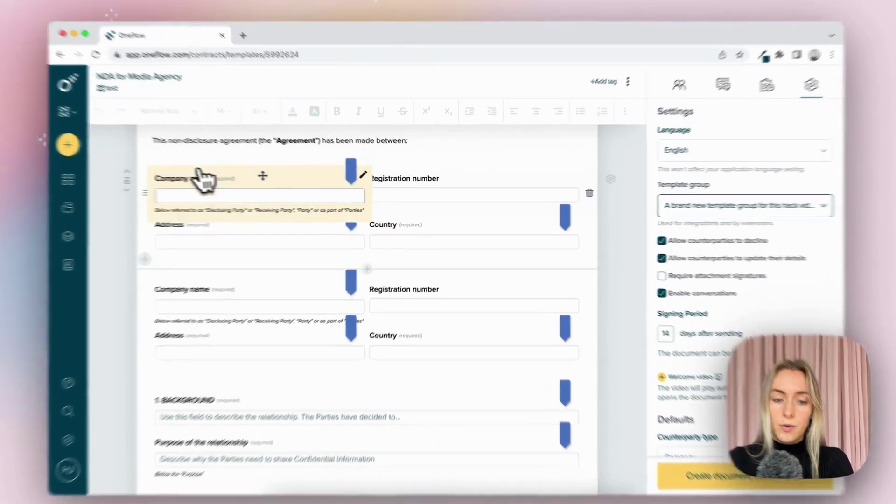
- Rename the first Company name field to 'Counterparty Name', clear its description, and link it to Name of counterparty
left_click(245, 187)
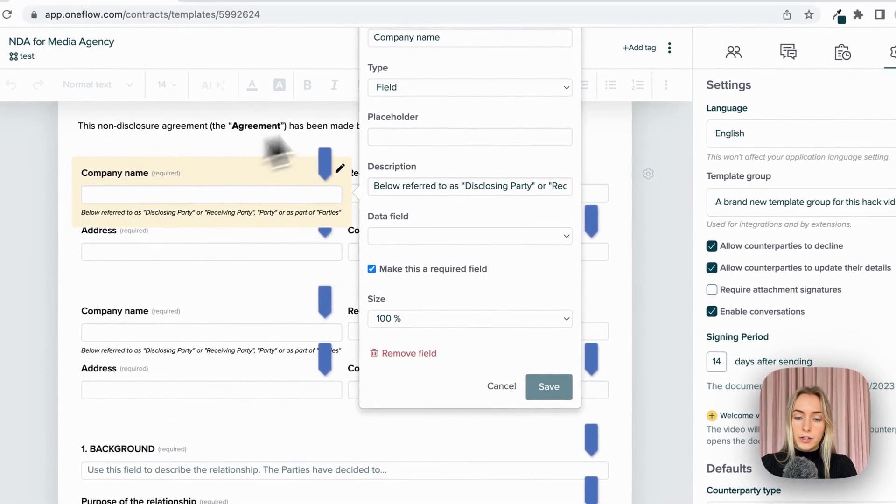
left_click(421, 100)
triple_click(424, 102)
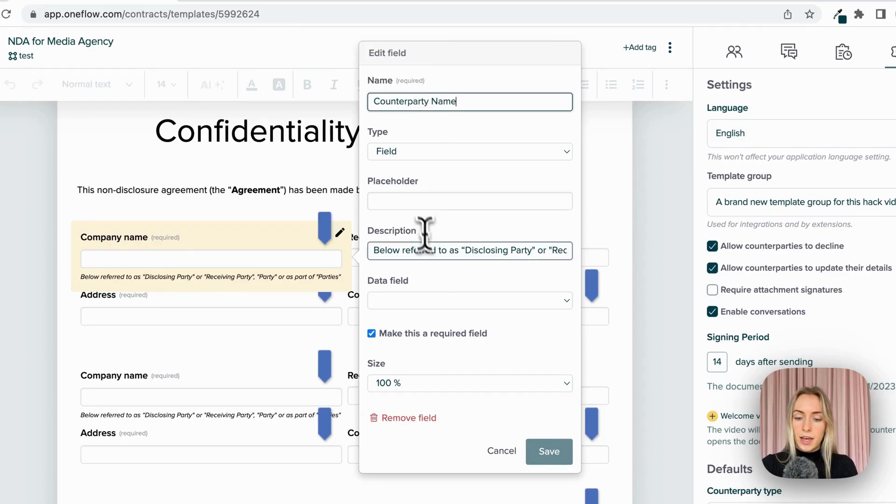
triple_click(429, 247)
key("BackSpace")
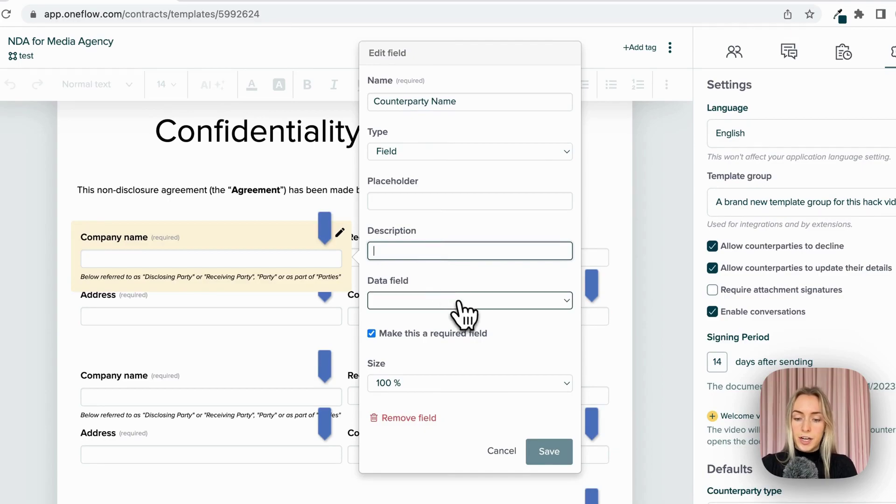
left_click(462, 301)
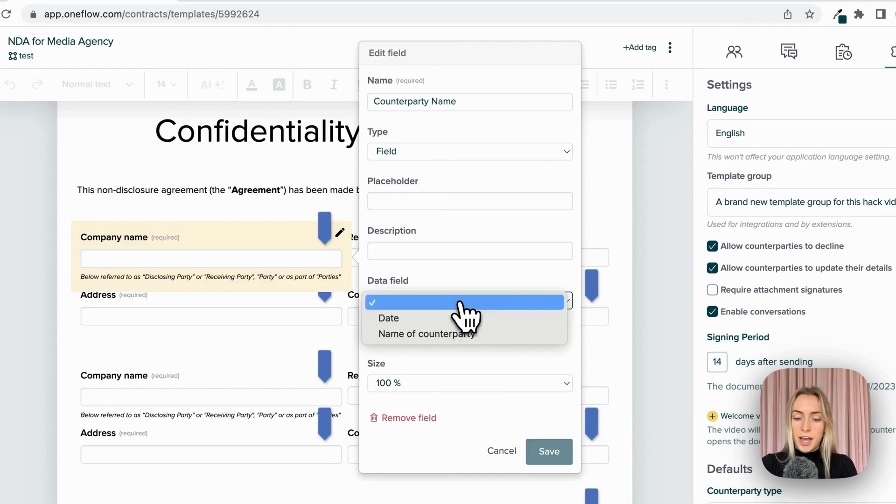
left_click(462, 334)
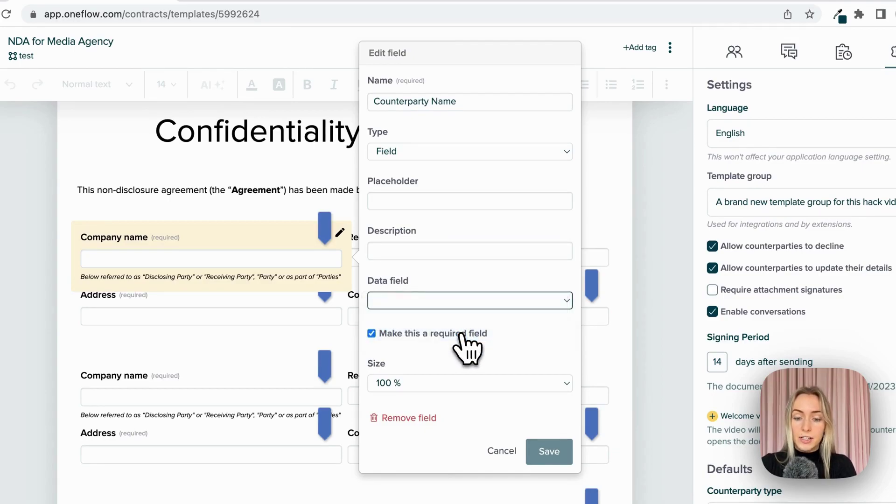
left_click(558, 457)
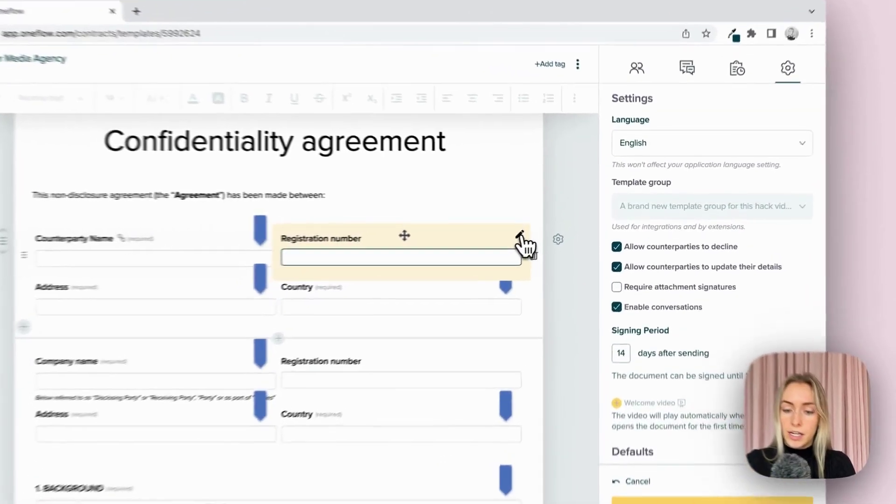
- Turn the Registration number field into a date-type field named 'Date' linked to the Date data field
left_click(558, 228)
triple_click(611, 139)
type("Date")
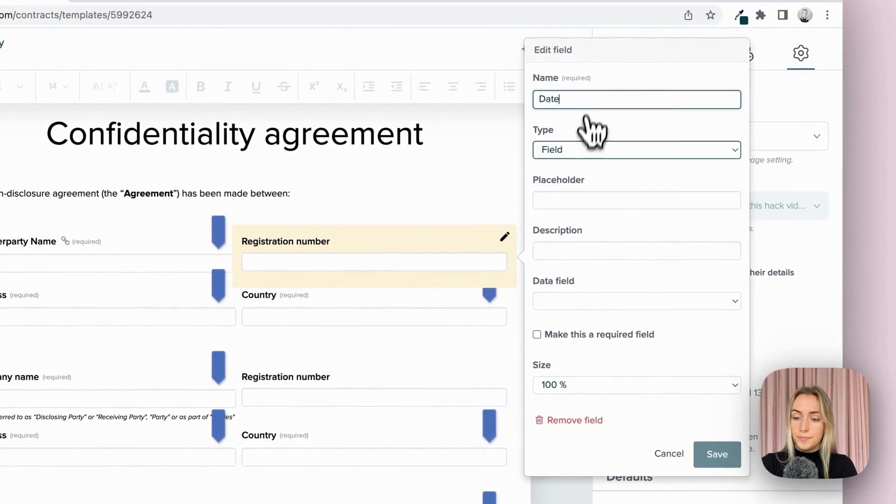
left_click(590, 150)
left_click(592, 215)
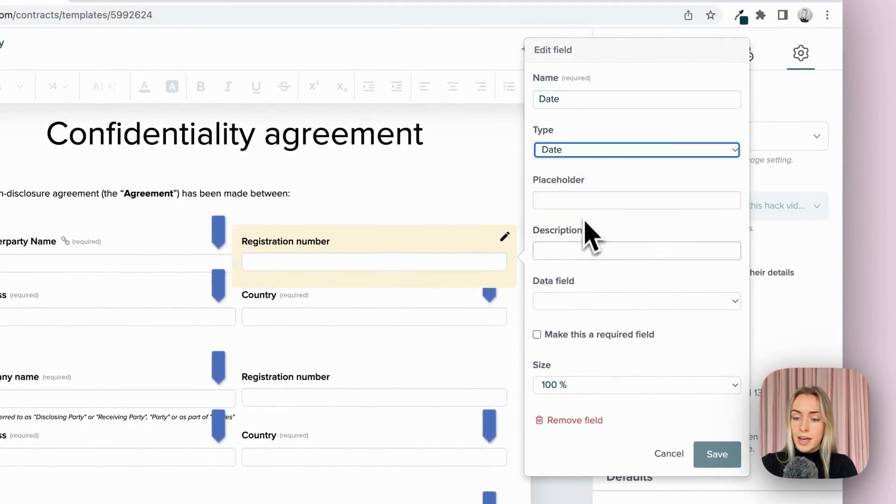
left_click(594, 301)
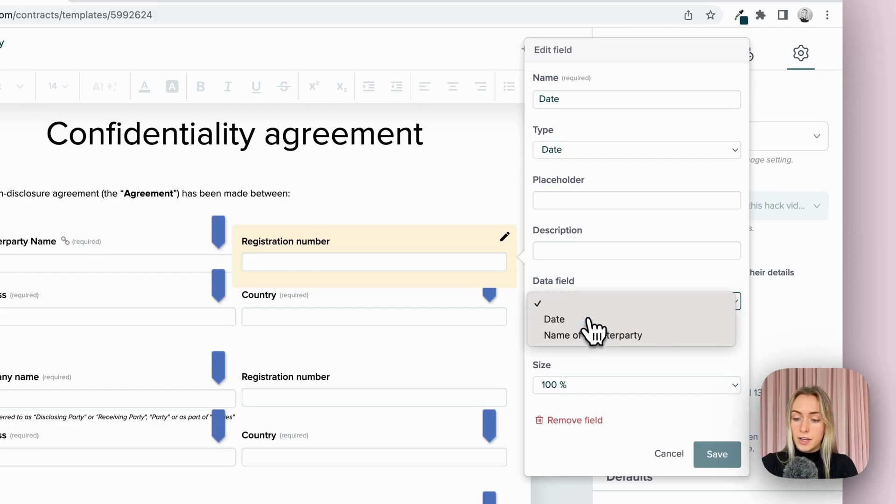
left_click(589, 319)
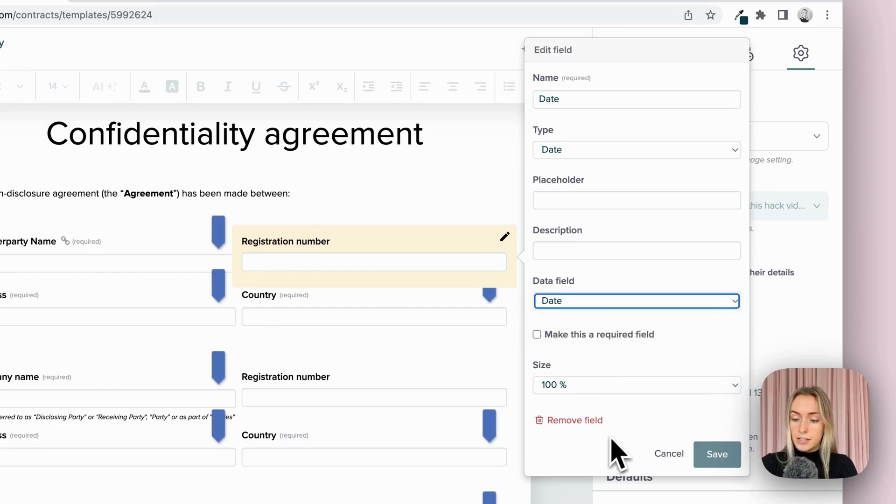
left_click(728, 455)
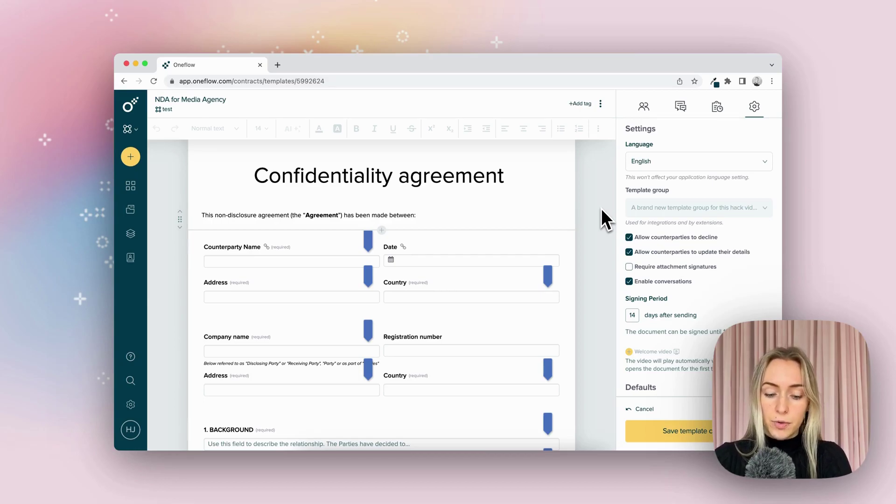
- Search for 'disclosing party' and select it in the first Confidential Information bullet
key("super+f")
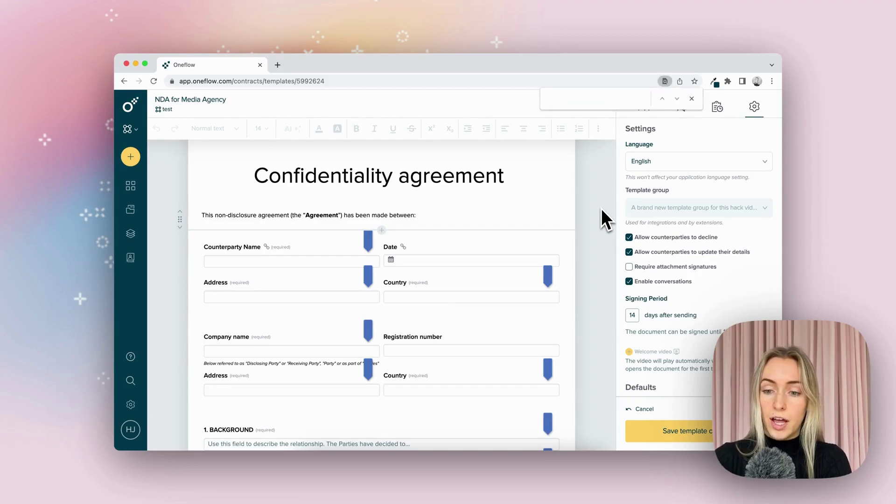
type("disclosing party")
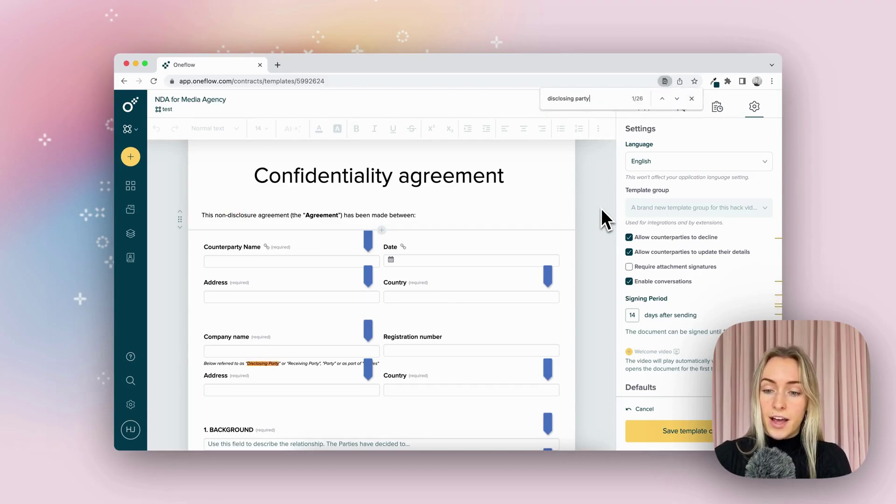
scroll(590, 262, "down", 15)
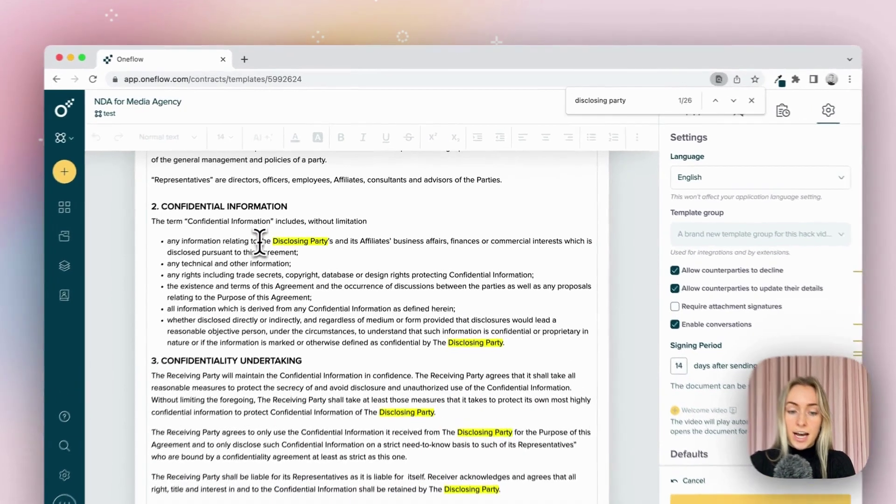
left_click_drag(290, 214, 348, 214)
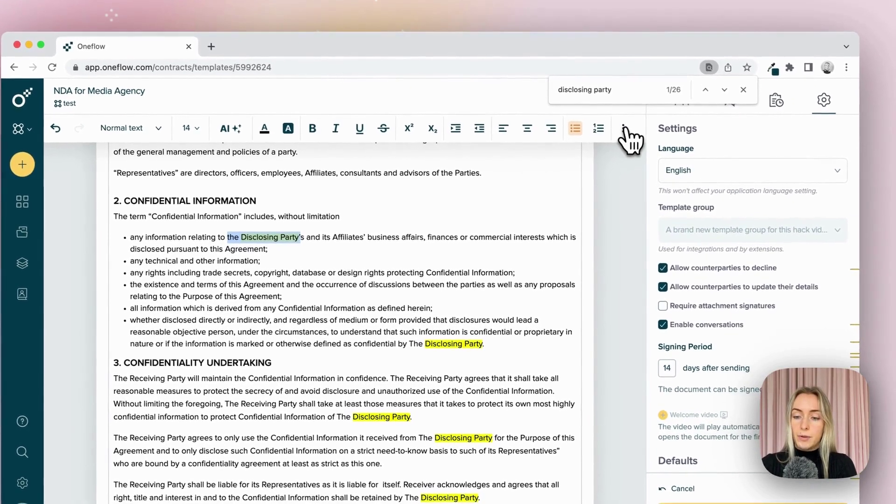
- Replace the selected text with the Name of counterparty data field and review the clause
left_click(648, 139)
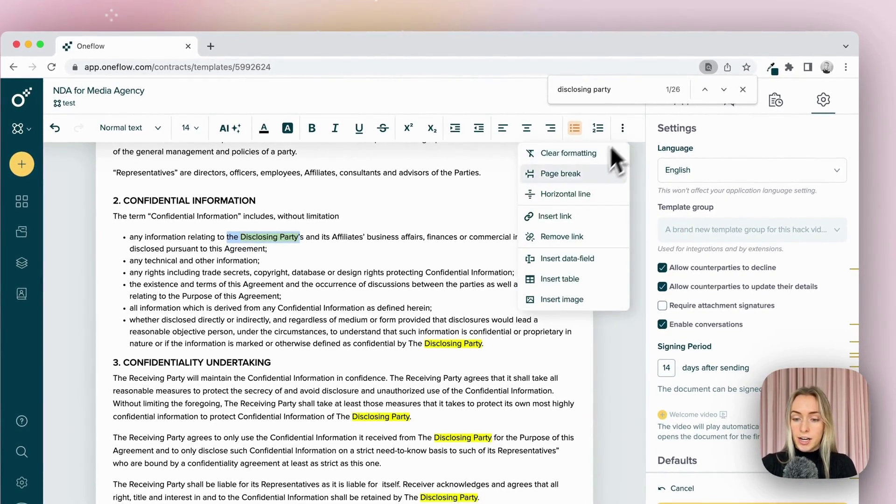
left_click(568, 263)
left_click(472, 154)
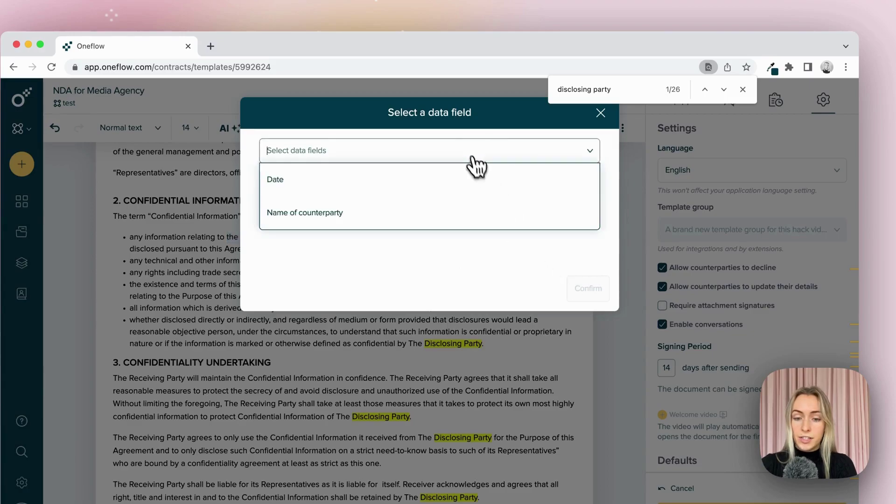
left_click(384, 214)
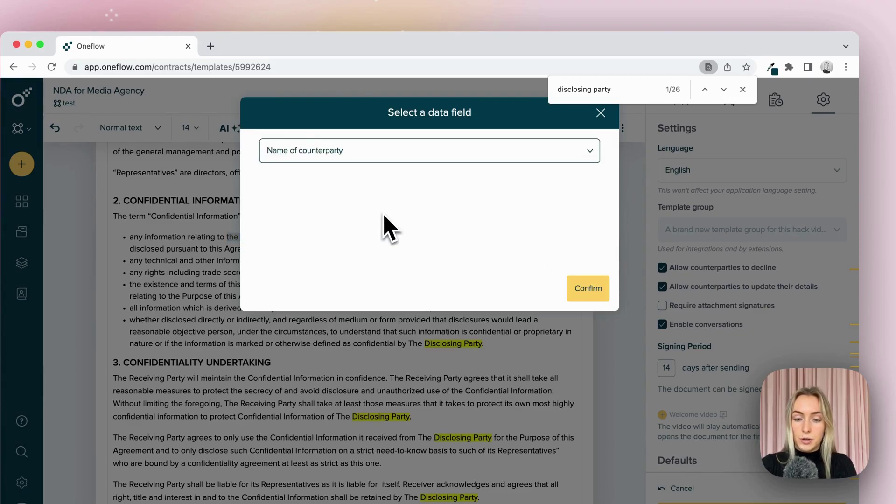
left_click(589, 289)
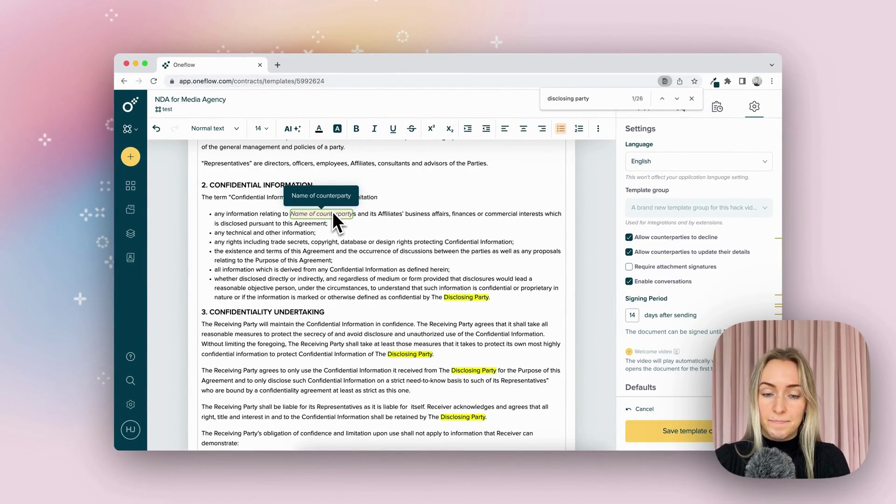
scroll(345, 280, "down", 10)
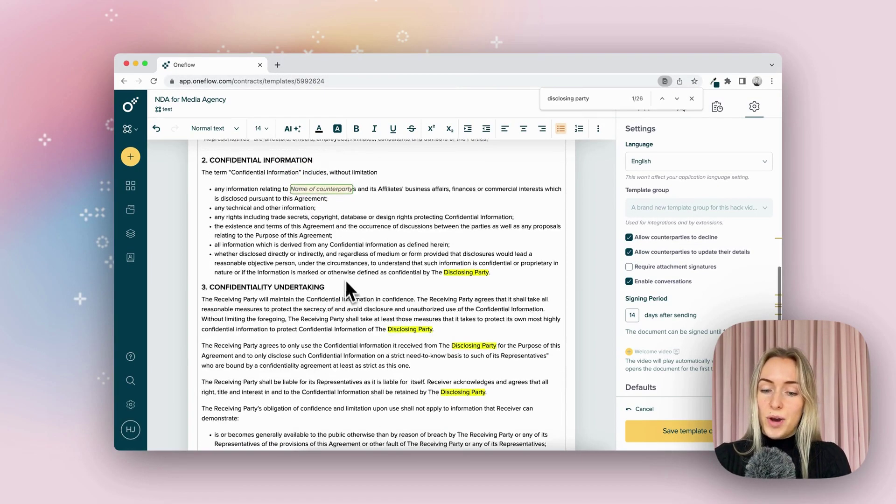
scroll(348, 295, "down", 5)
scroll(348, 295, "up", 12)
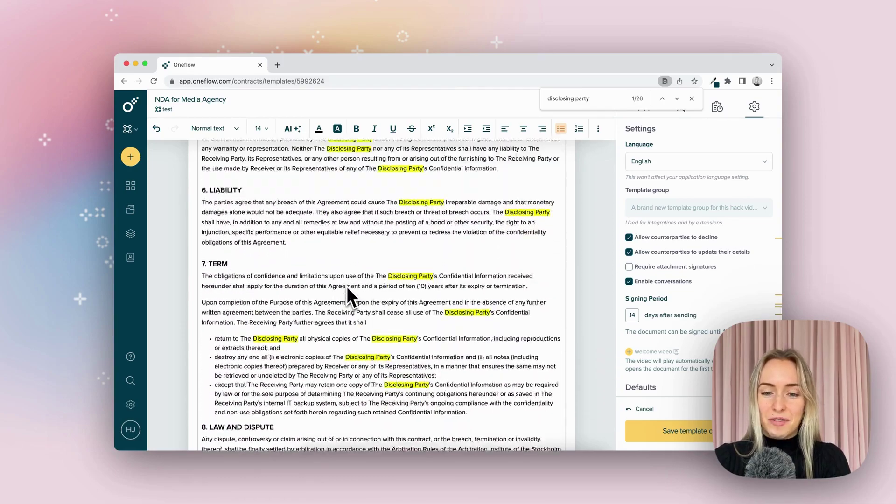
scroll(348, 289, "up", 4)
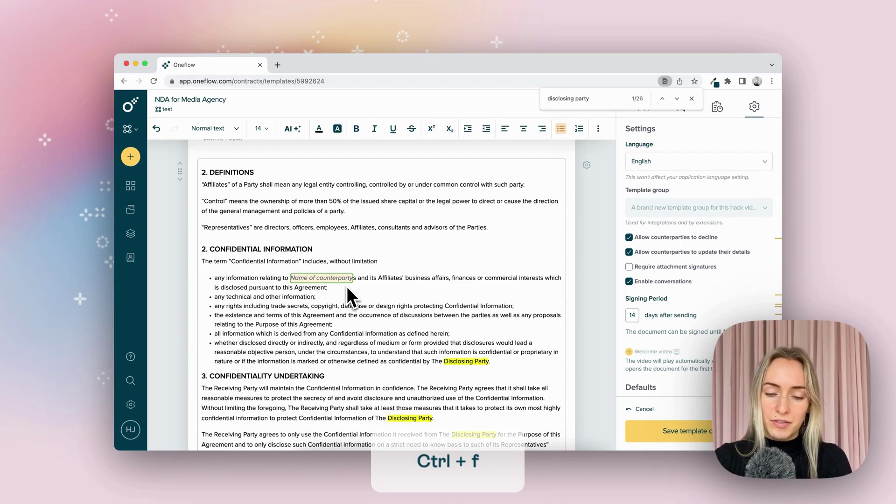
- Replace the period after 'party' in the Control definition with 'as of' plus the Date data field
scroll(390, 254, "up", 2)
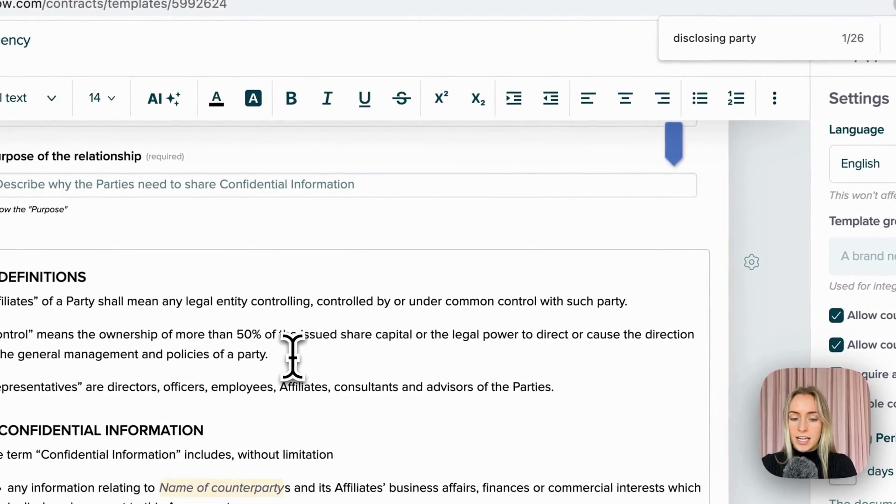
left_click(292, 357)
key("BackSpace")
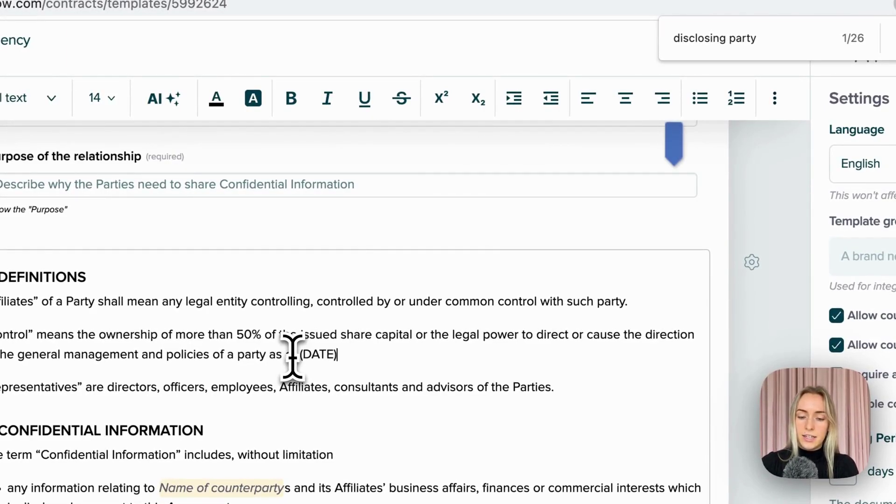
left_click_drag(338, 356, 291, 356)
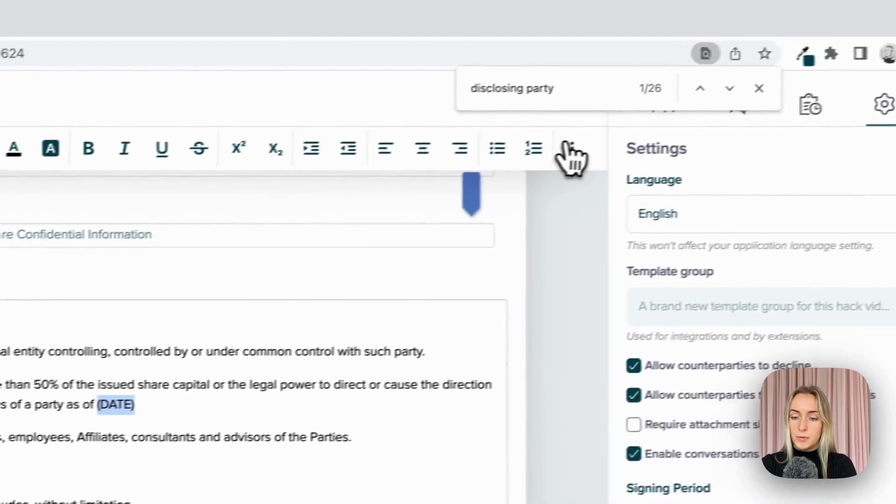
left_click(768, 99)
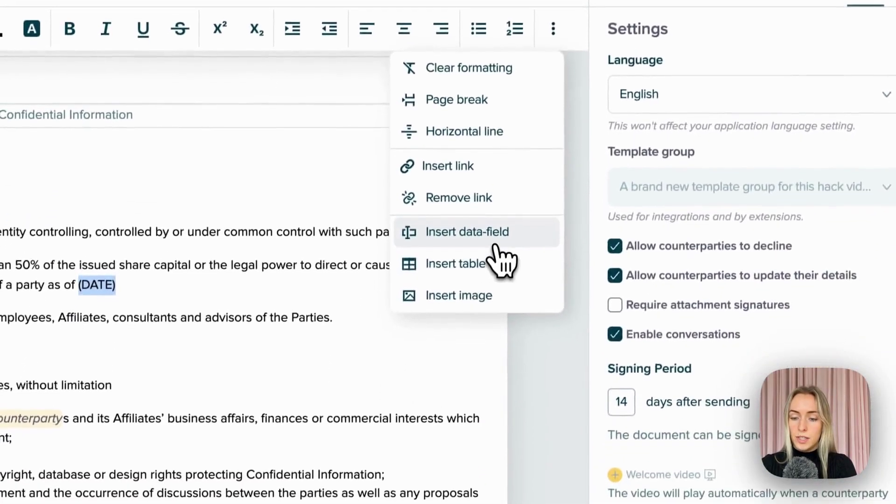
left_click(467, 232)
left_click(467, 140)
left_click(462, 155)
left_click(638, 282)
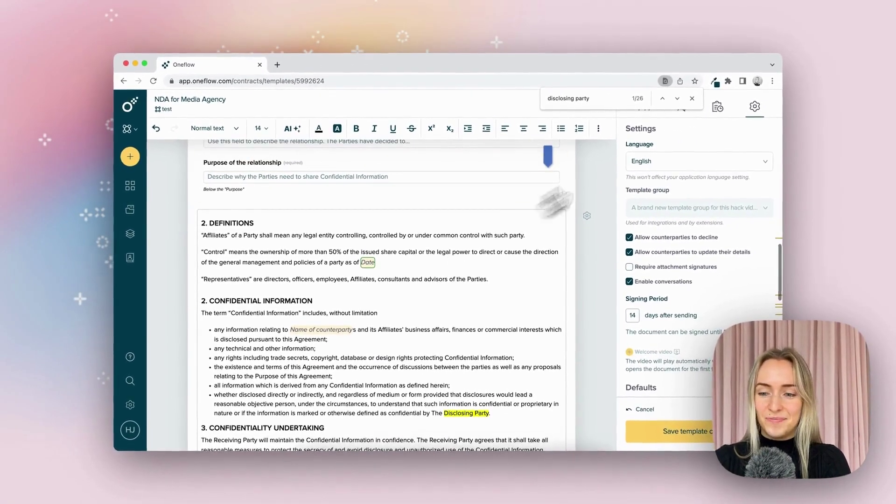
- Close the text search and enter the counterparty's name in the Counterparty Name field
left_click(692, 99)
scroll(420, 257, "up", 5)
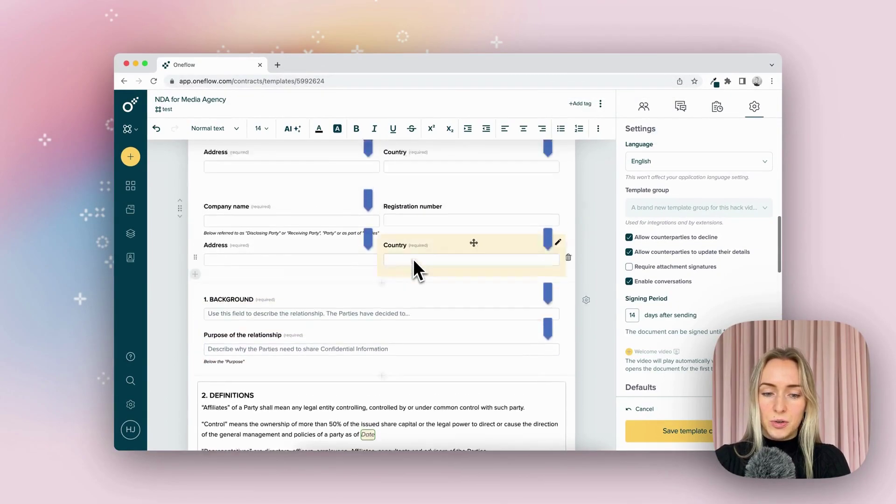
scroll(413, 259, "up", 4)
left_click(316, 225)
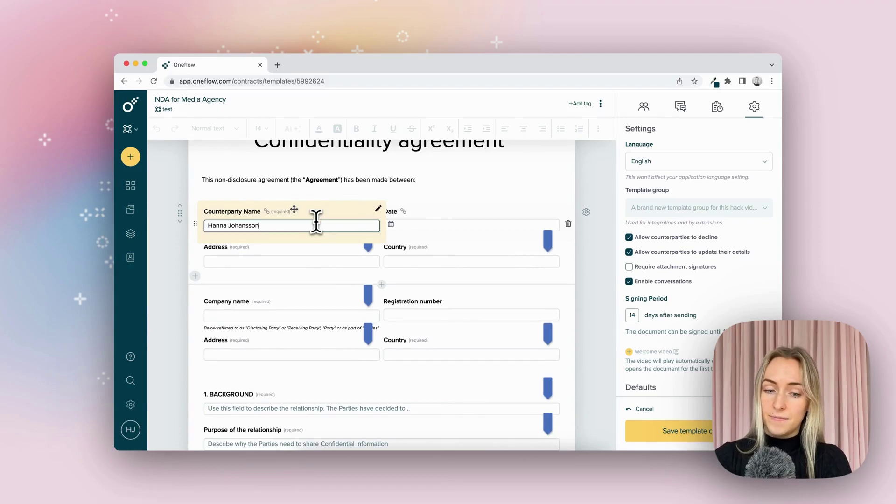
- Set the Date field to 26/10/2023 and check the filled-in values in the contract text
left_click(425, 225)
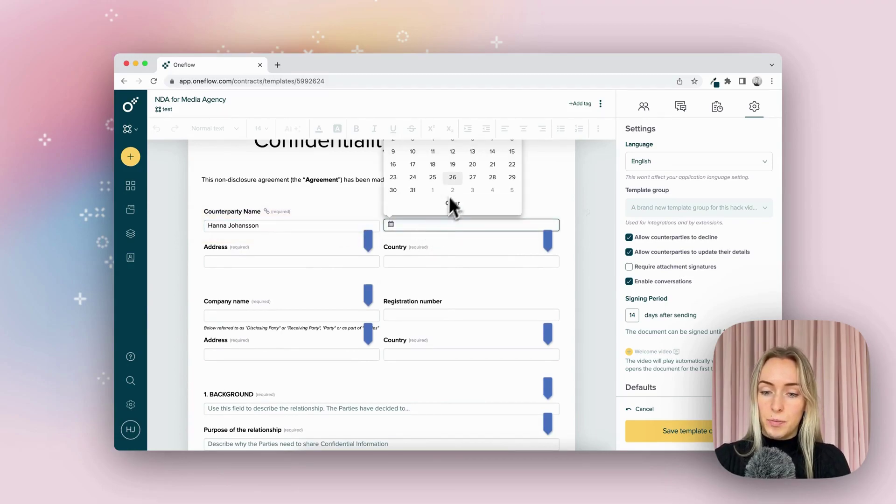
scroll(458, 178, "up", 3)
left_click(454, 247)
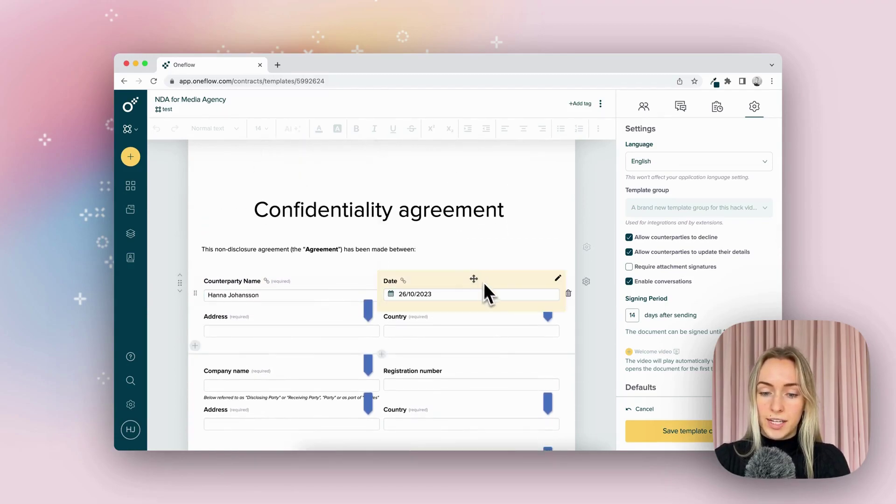
scroll(596, 335, "down", 10)
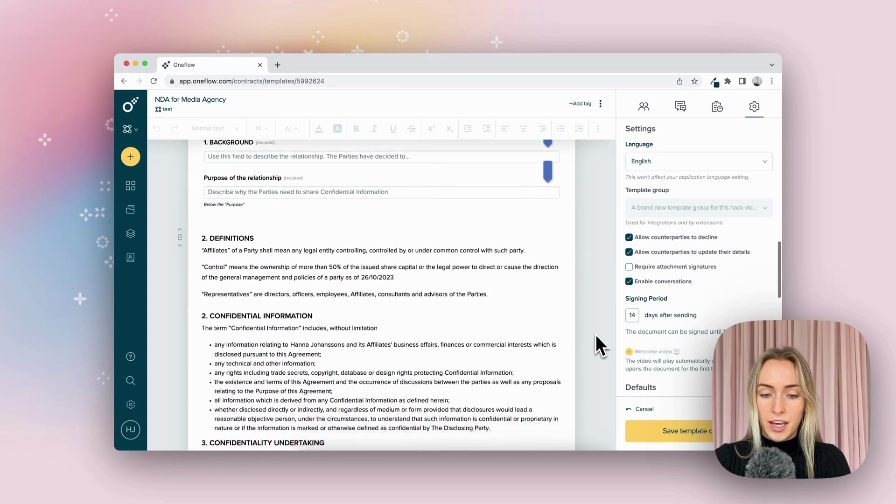
scroll(596, 334, "down", 2)
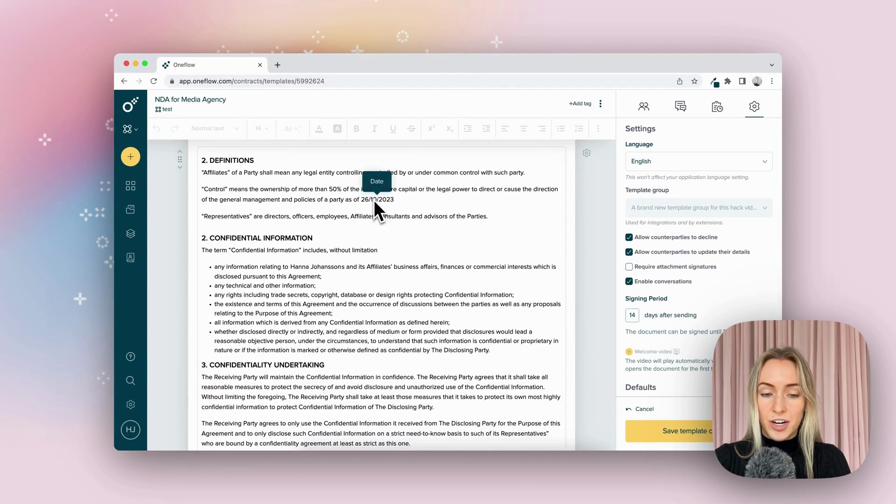